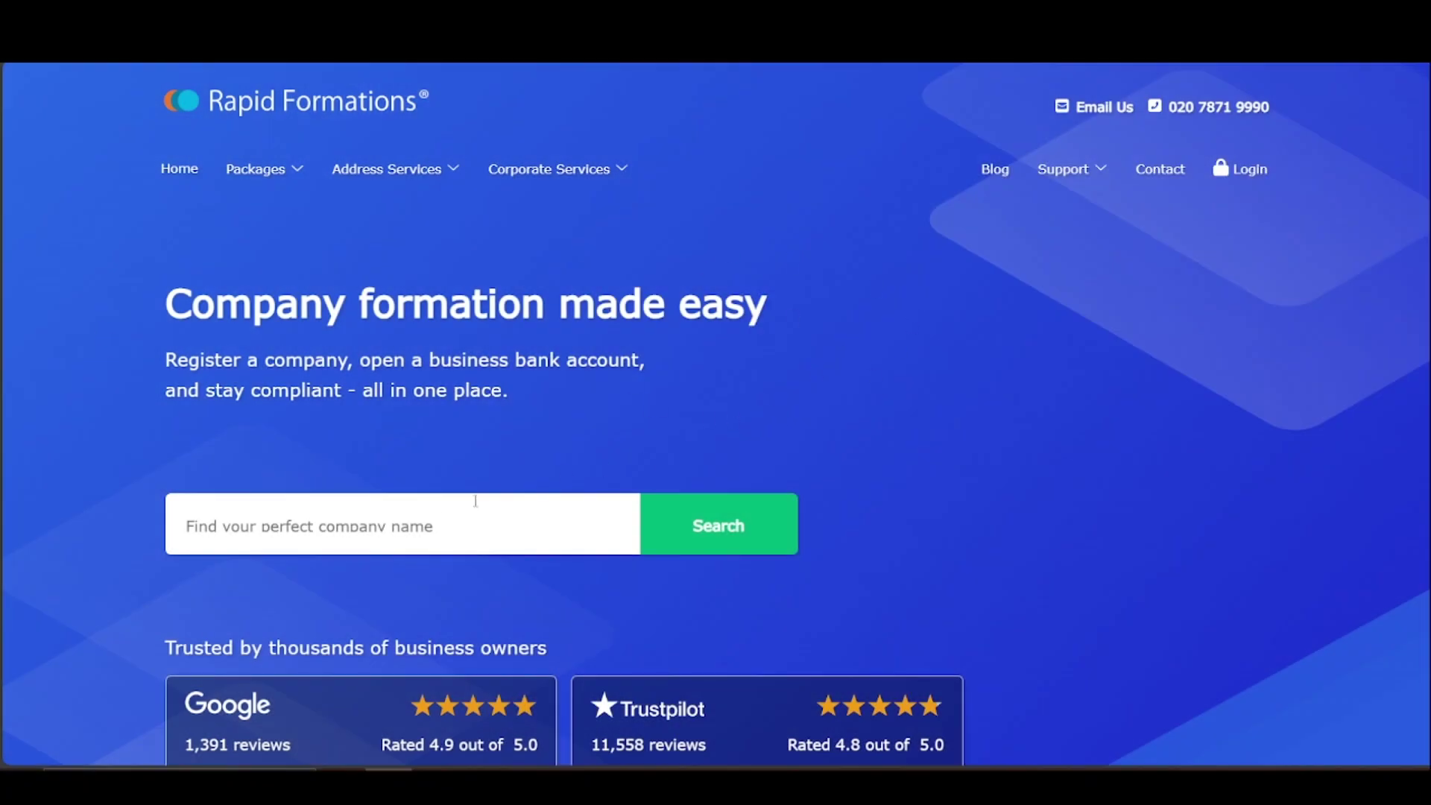
# Check whether the company name "Nwaeze Media" is available
pyautogui.click(442, 518)
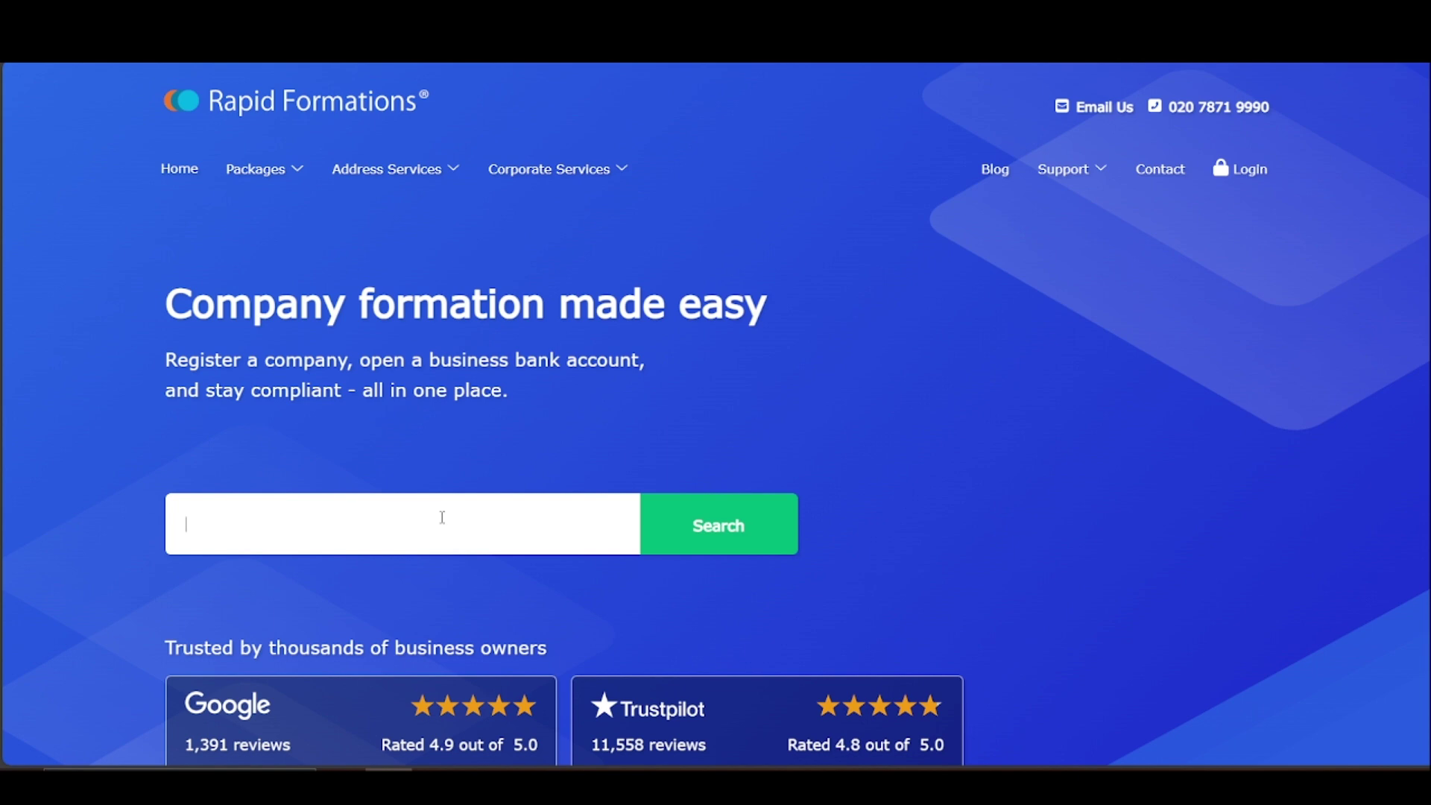
pyautogui.write('N')
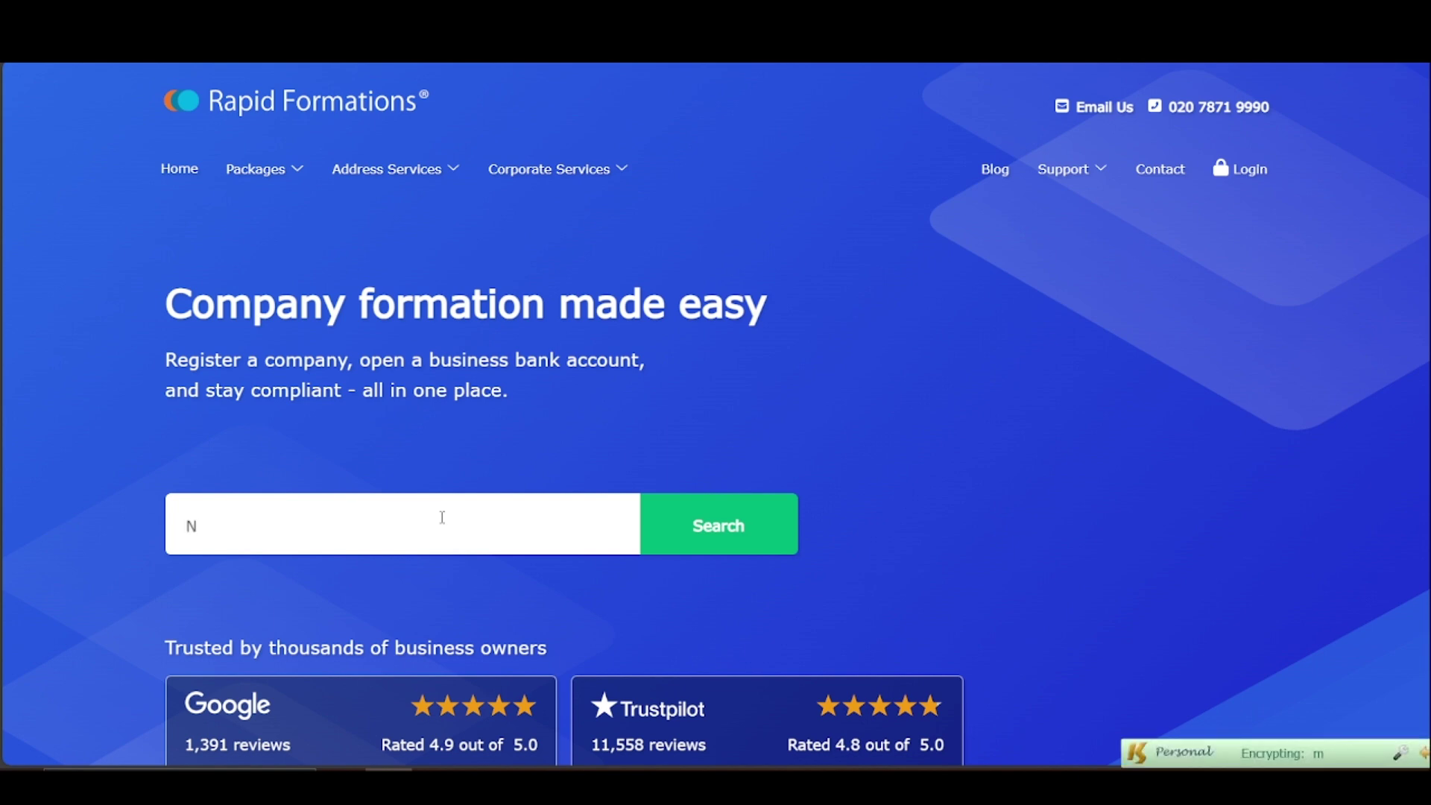
pyautogui.write('waeze Med')
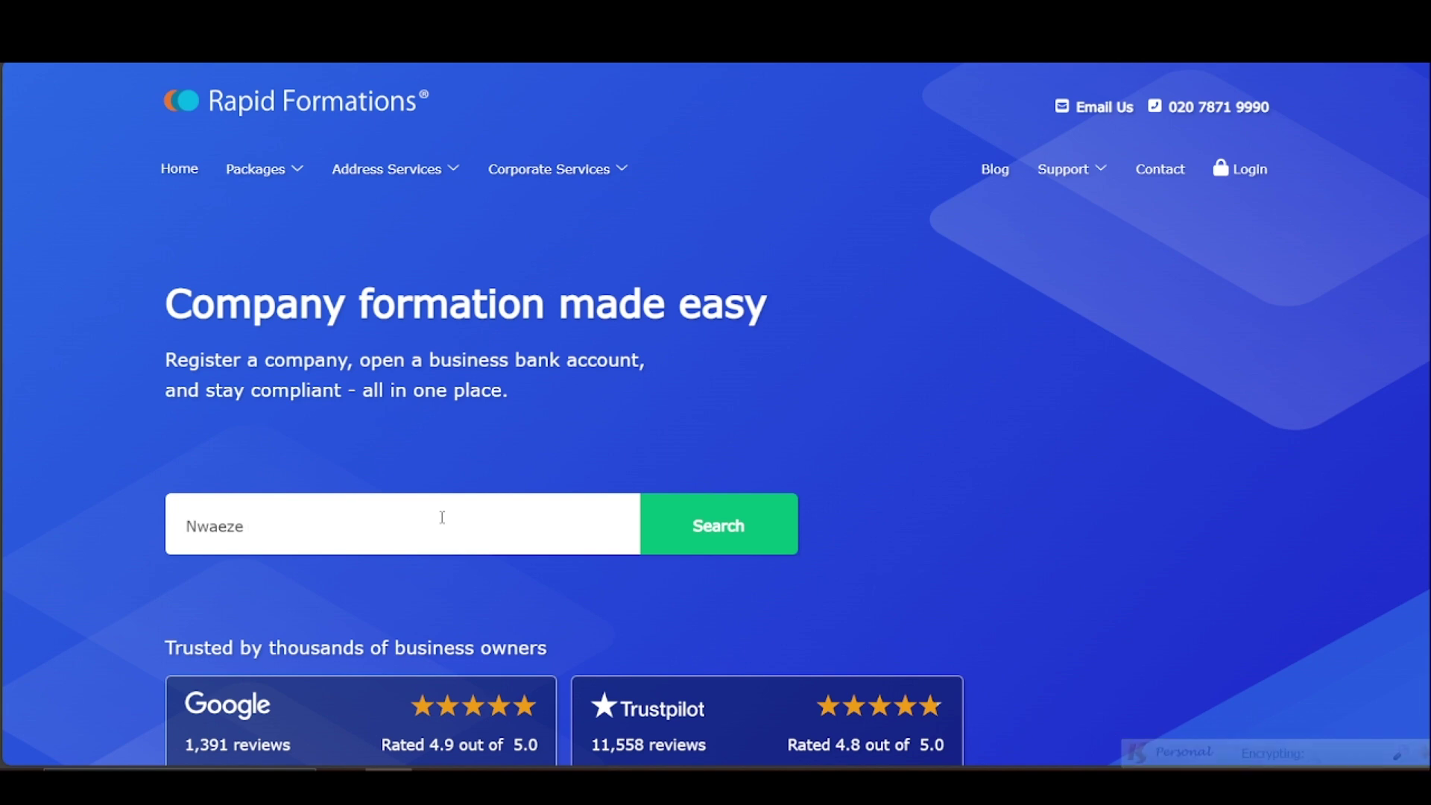
pyautogui.write('ia')
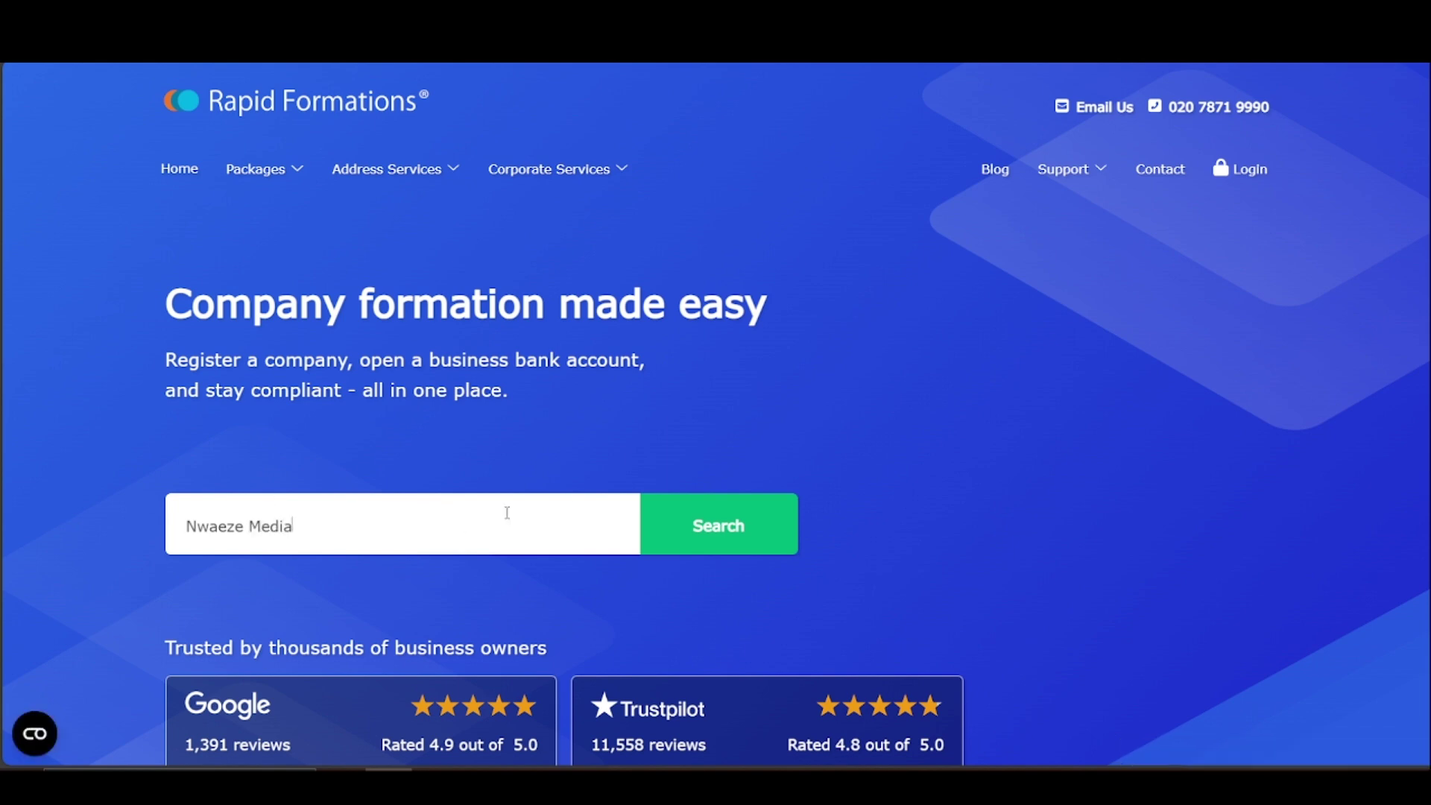
pyautogui.click(717, 526)
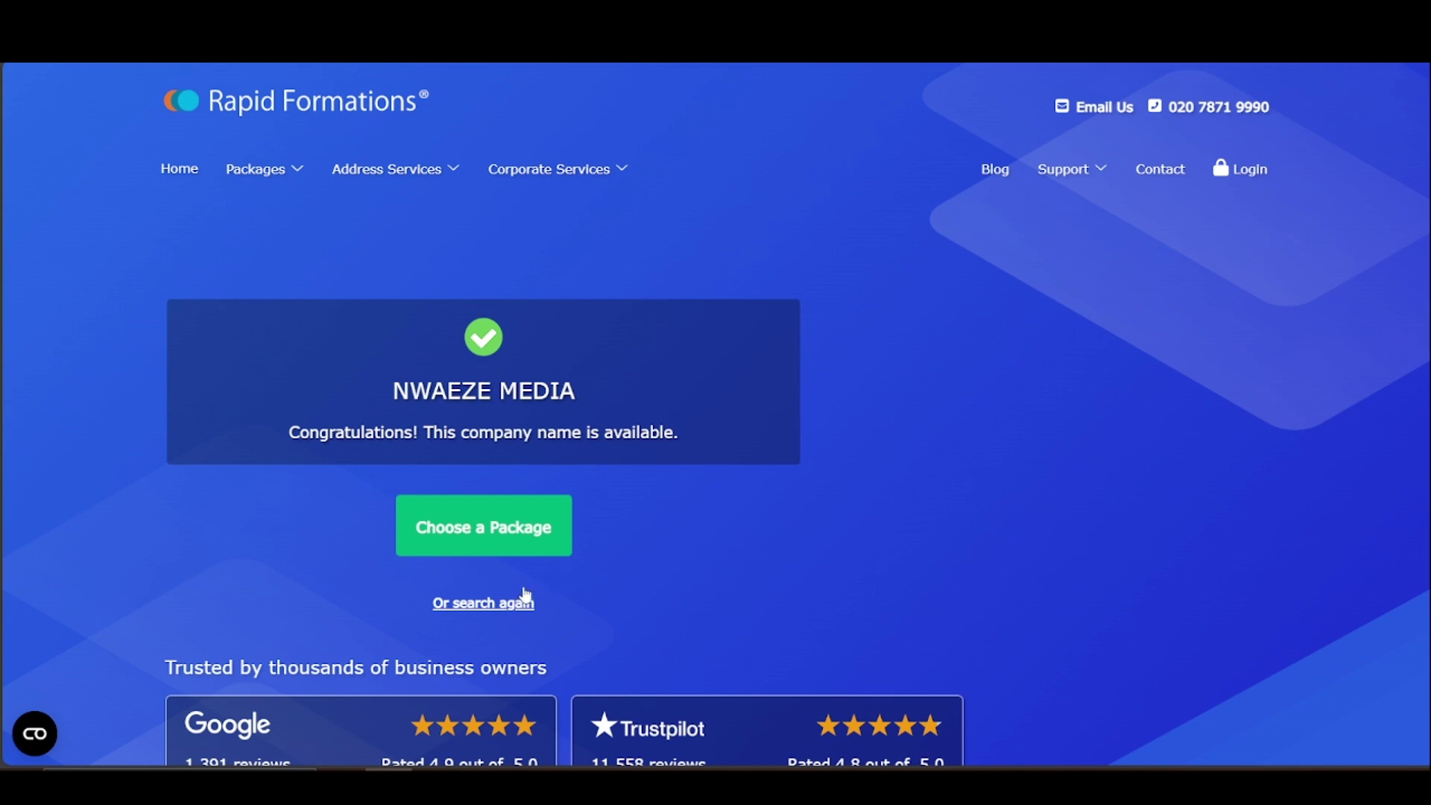
# Proceed to choosing a package for the company name and display the Non-Residents packages
pyautogui.click(533, 529)
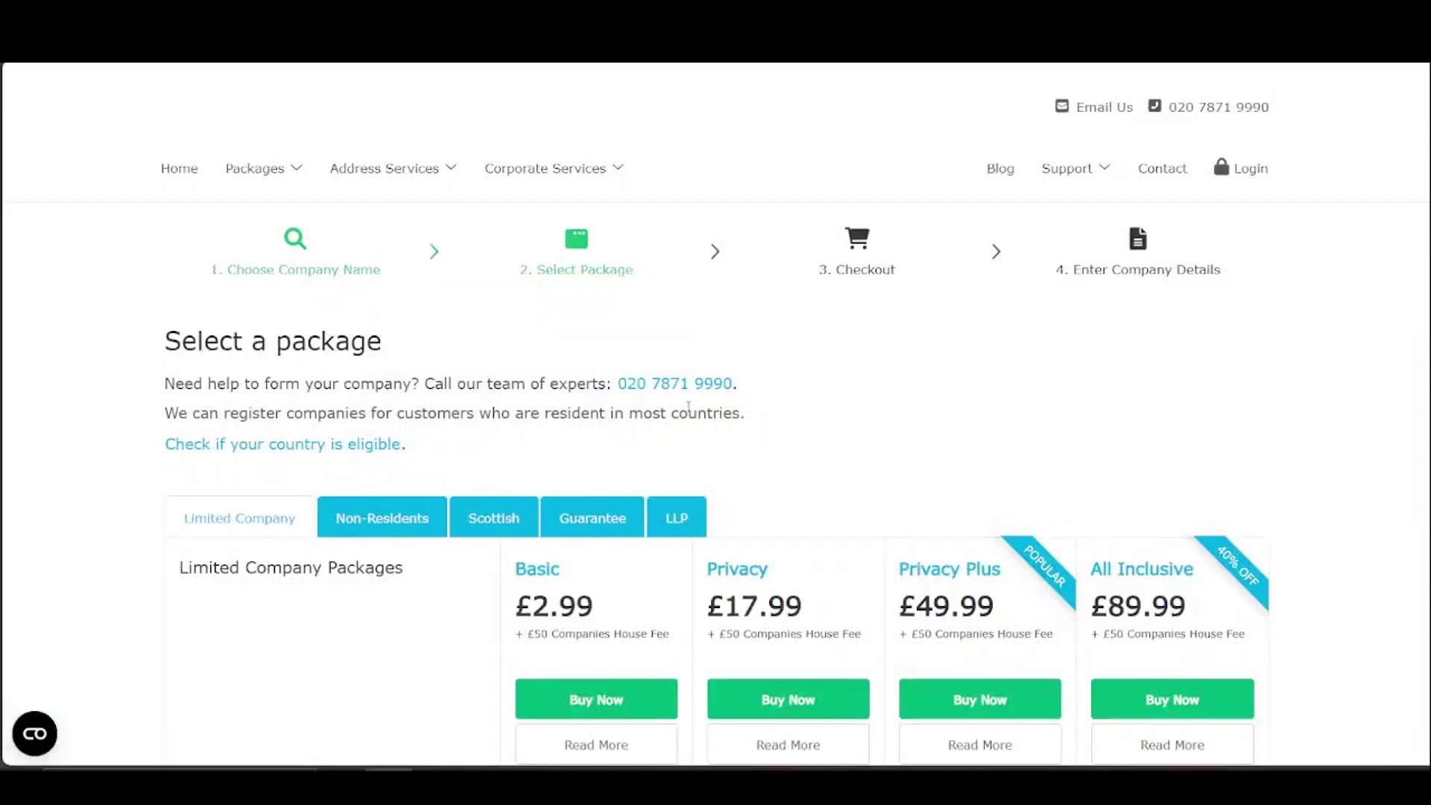
pyautogui.scroll(-1, 696, 400)
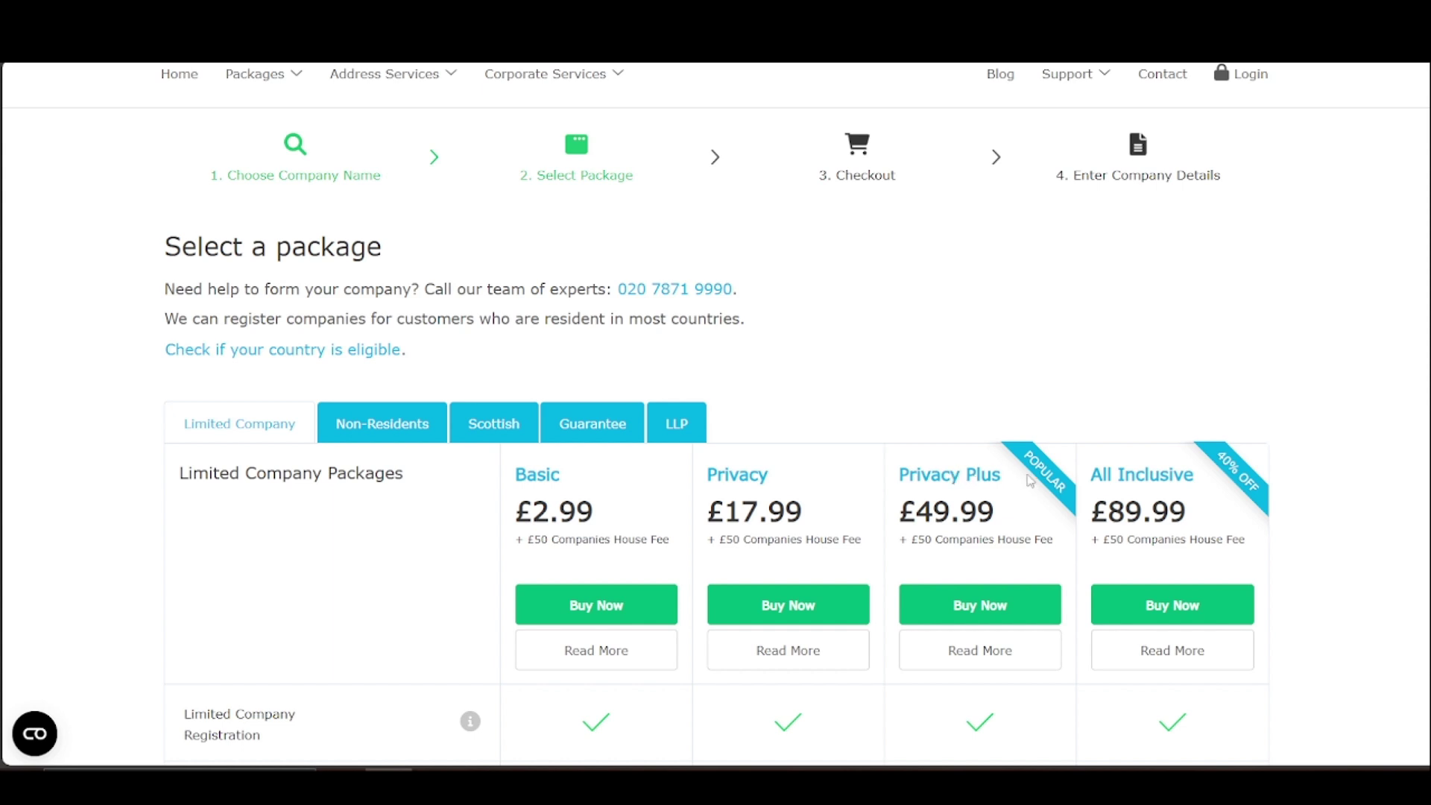
pyautogui.scroll(-1, 922, 387)
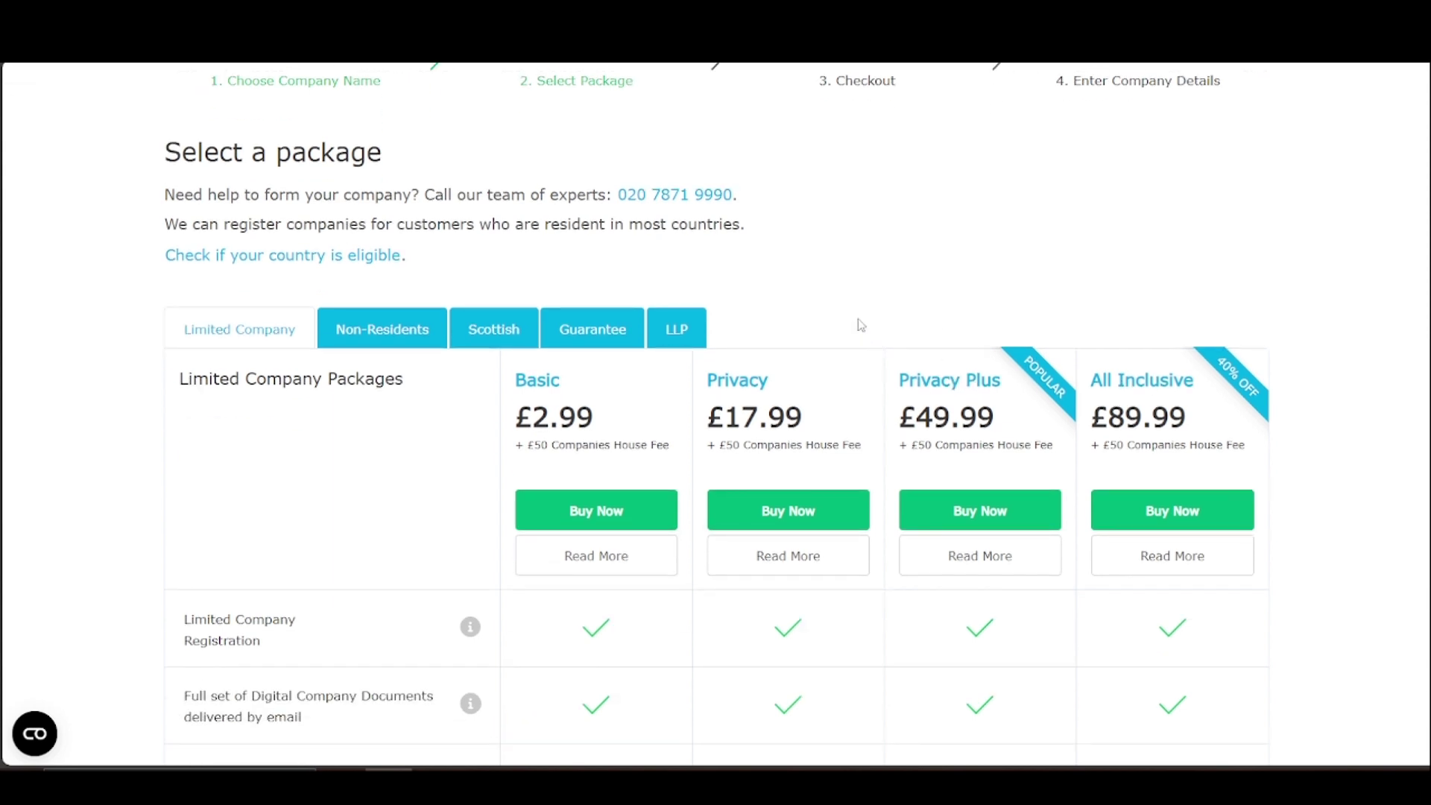
pyautogui.click(378, 333)
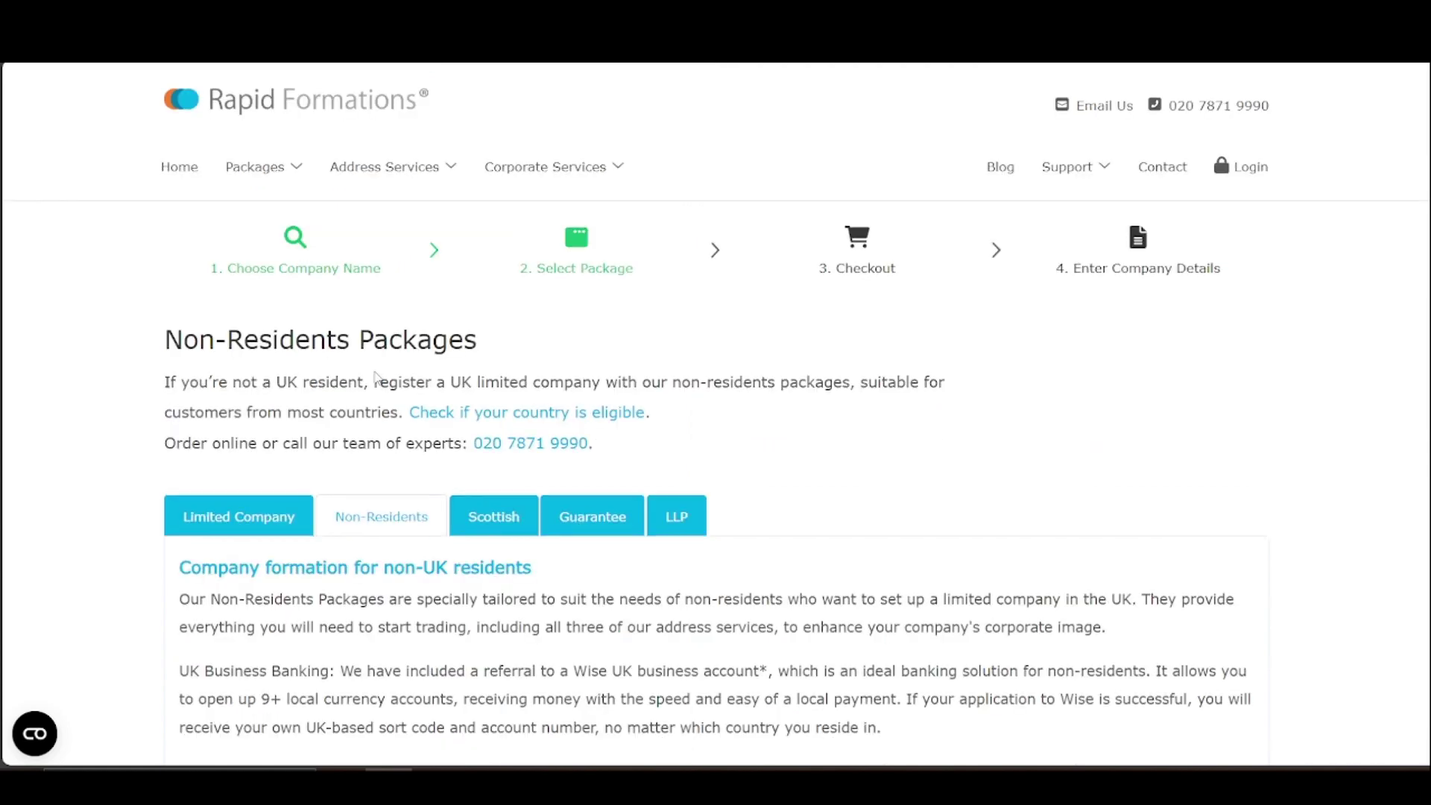
# Compare the packages for non-UK residents and buy the Non-Residents Plus package
pyautogui.scroll(-3, 376, 373)
pyautogui.scroll(-1, 376, 371)
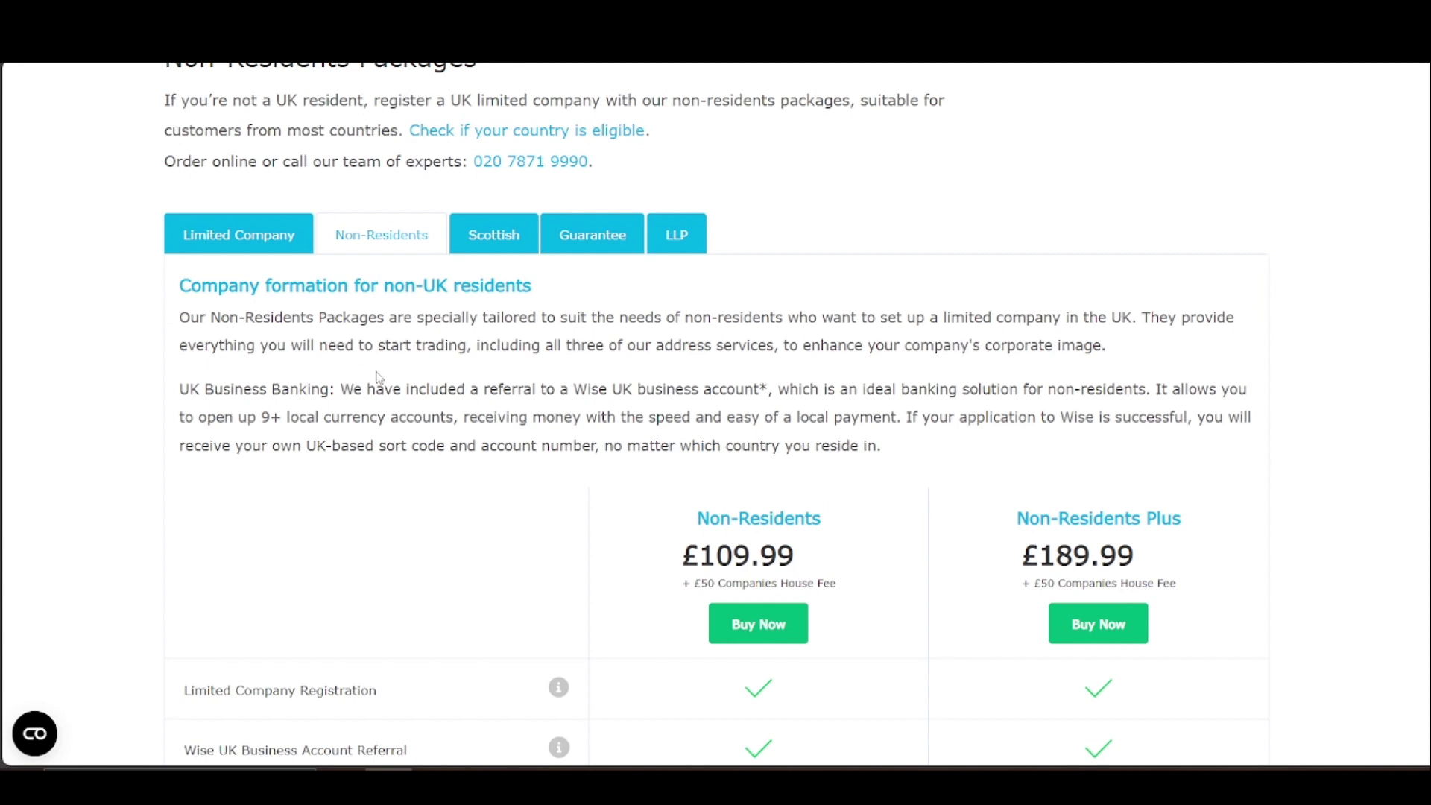
pyautogui.scroll(-1, 378, 378)
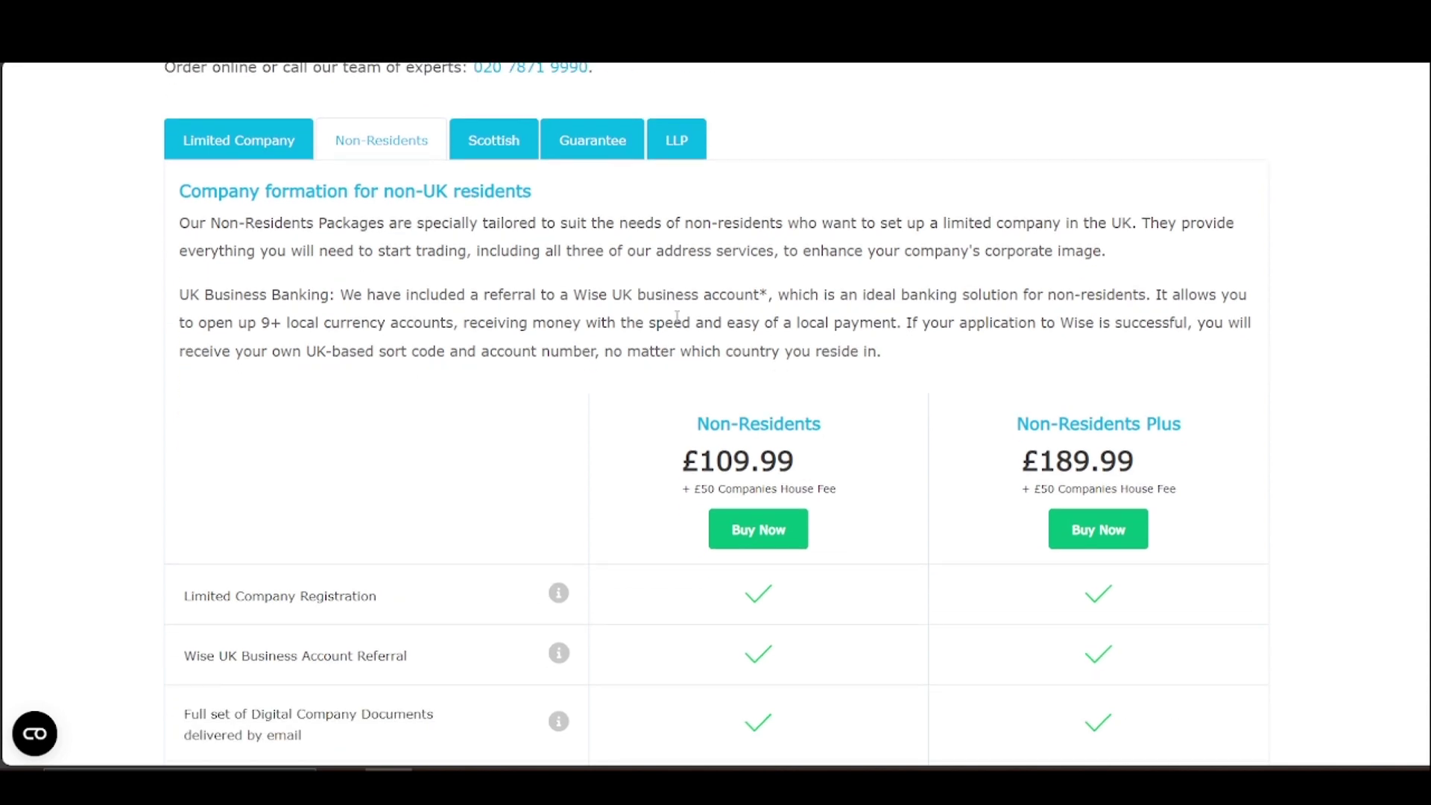
pyautogui.scroll(-1, 901, 311)
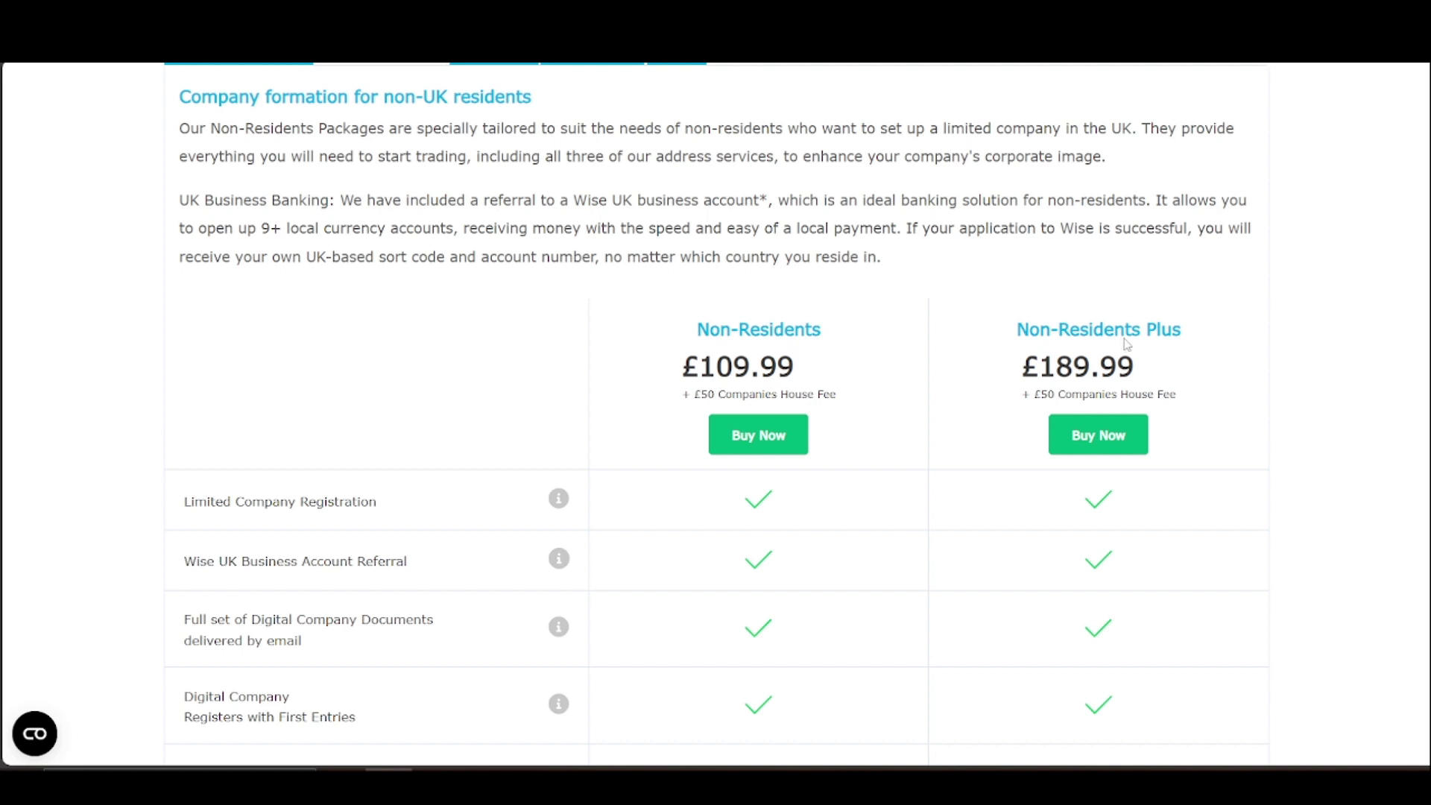
pyautogui.click(1093, 441)
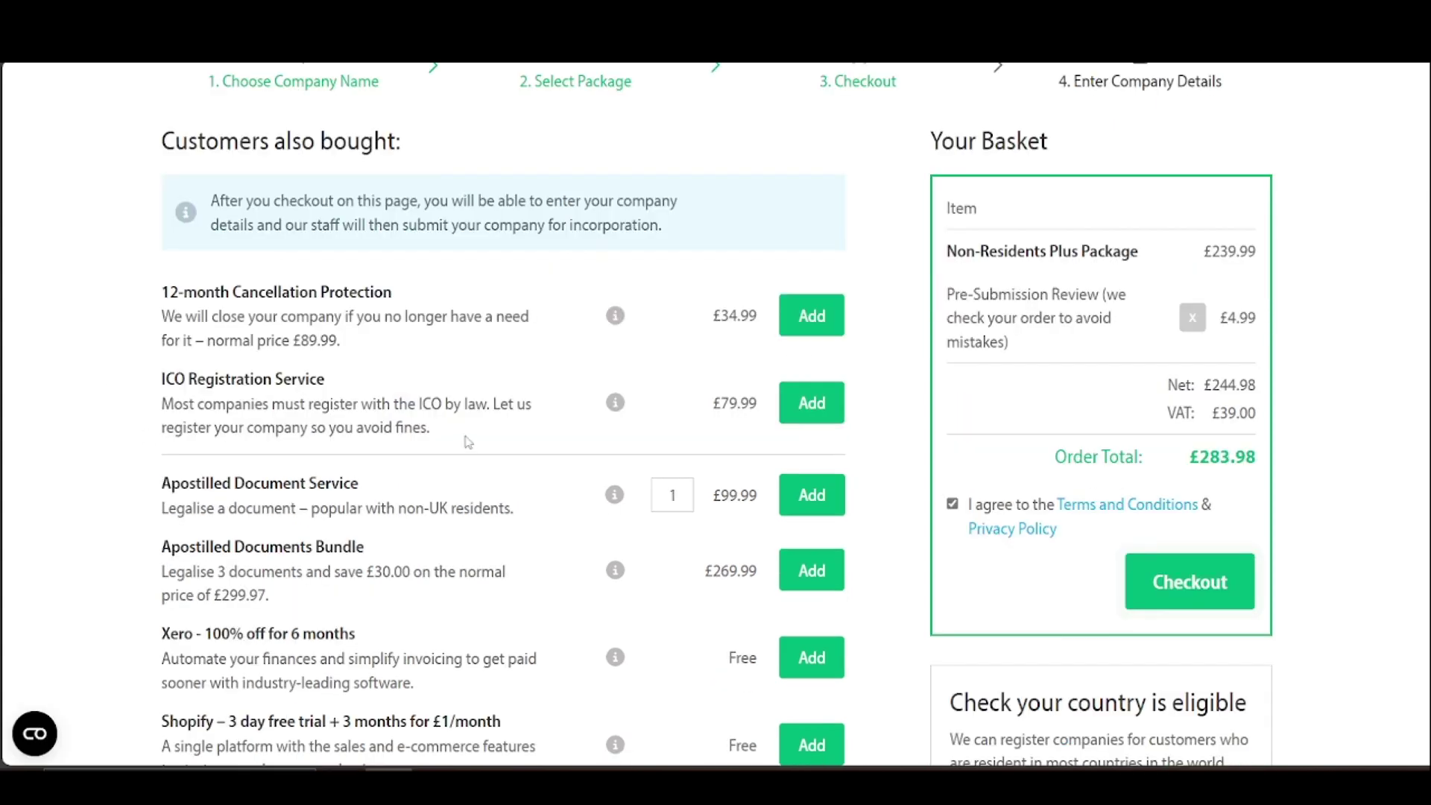
# Review the optional extras, add the ICO Registration Service to the basket and proceed to checkout
pyautogui.scroll(-5, 454, 395)
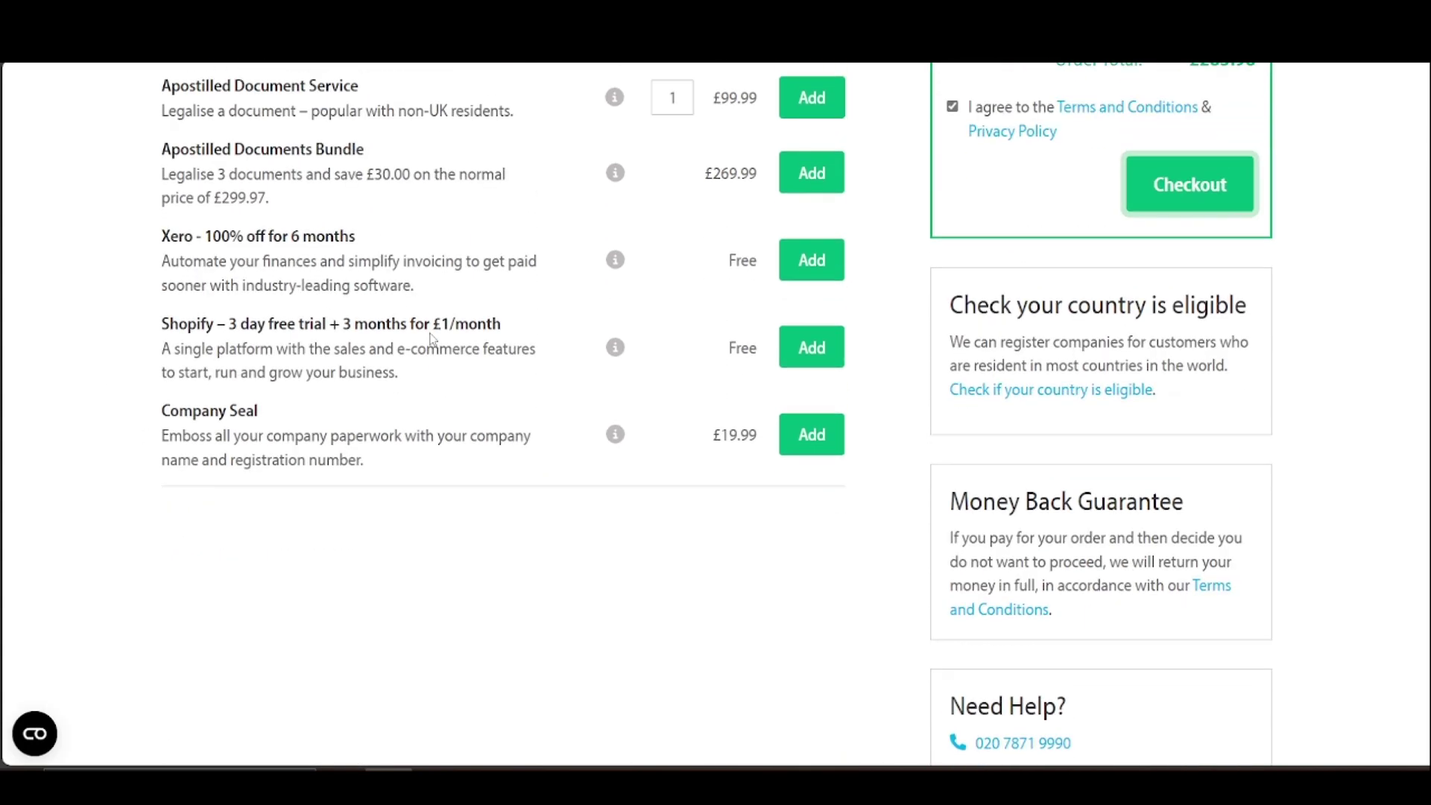
pyautogui.scroll(1, 433, 340)
pyautogui.scroll(1, 433, 340)
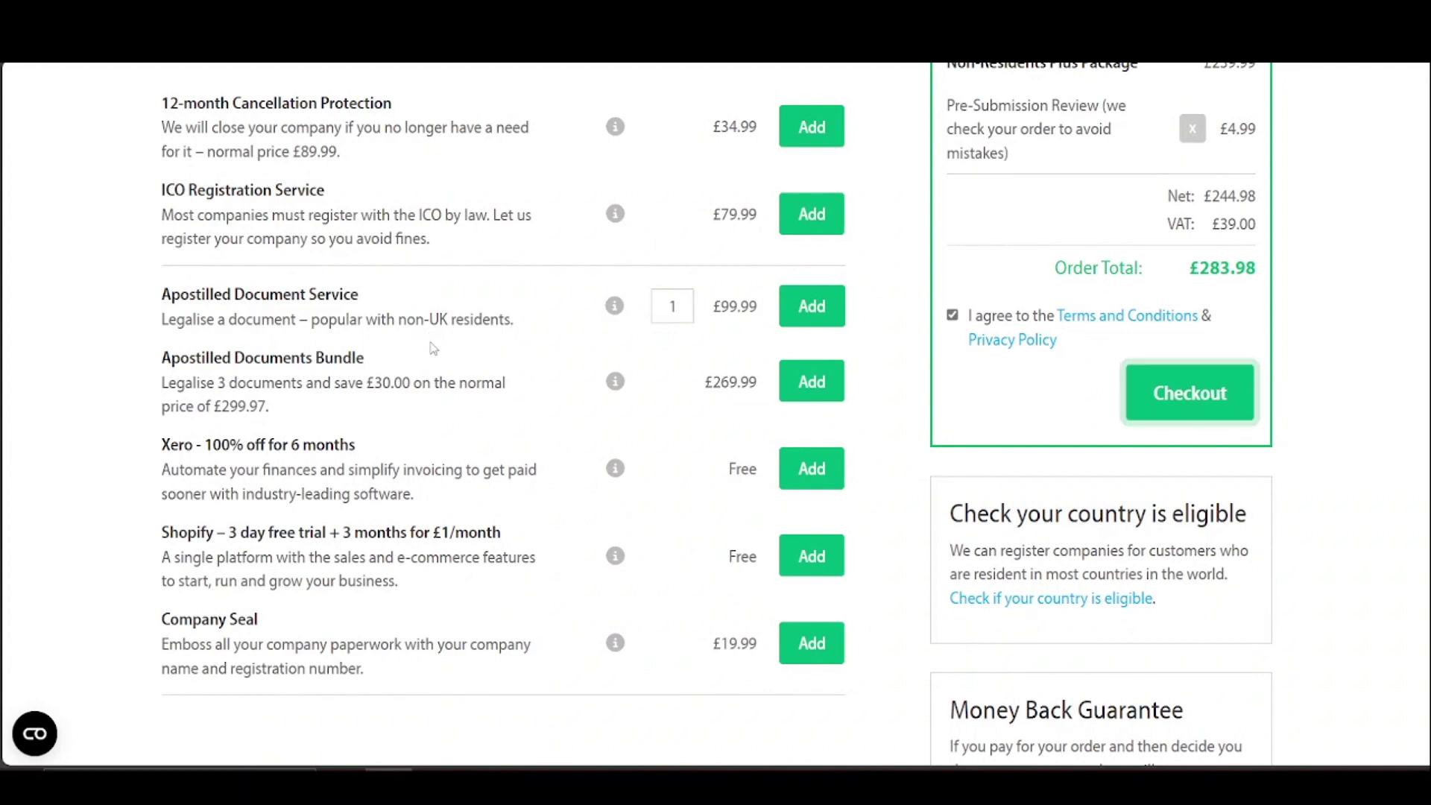
pyautogui.scroll(1, 433, 343)
pyautogui.scroll(4, 433, 347)
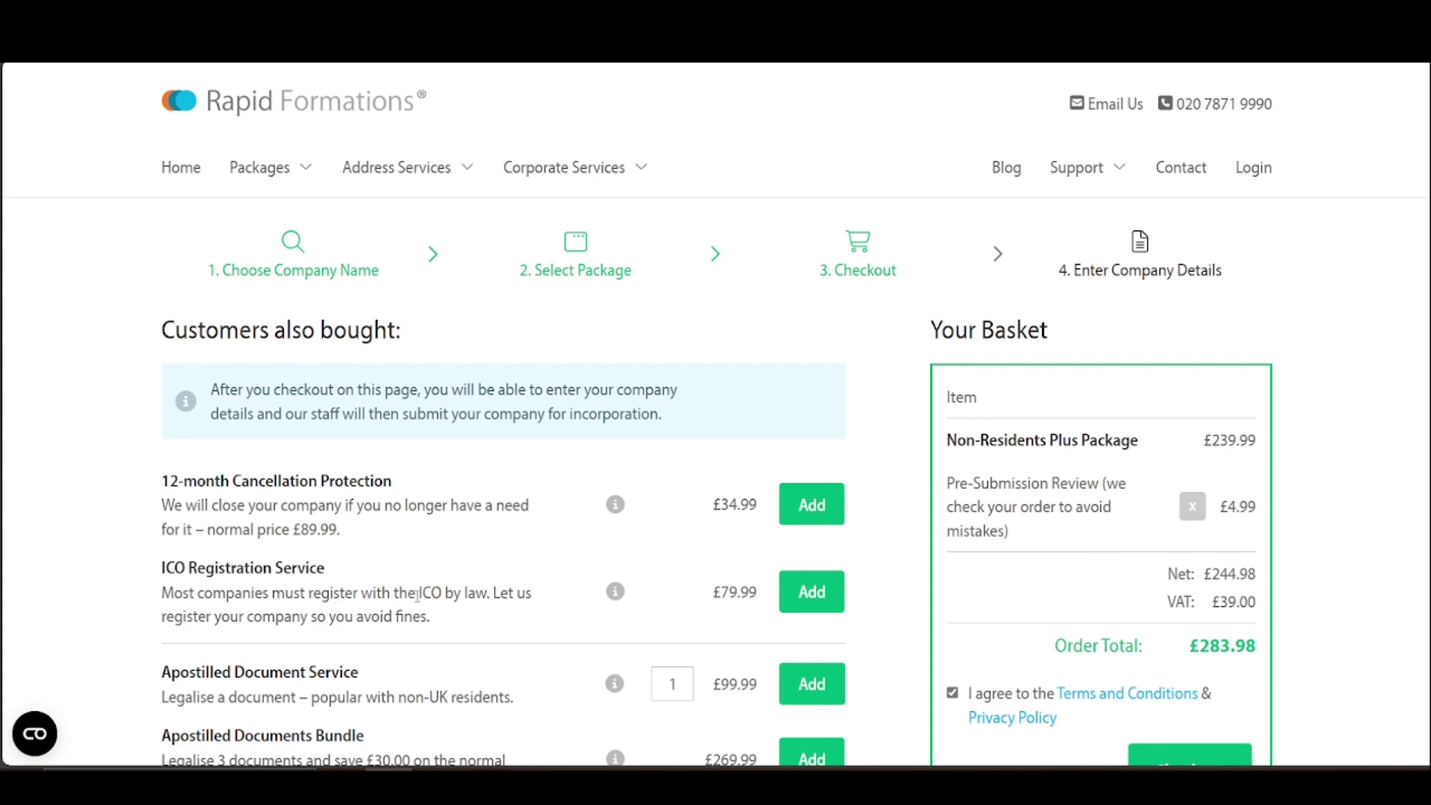
pyautogui.click(811, 592)
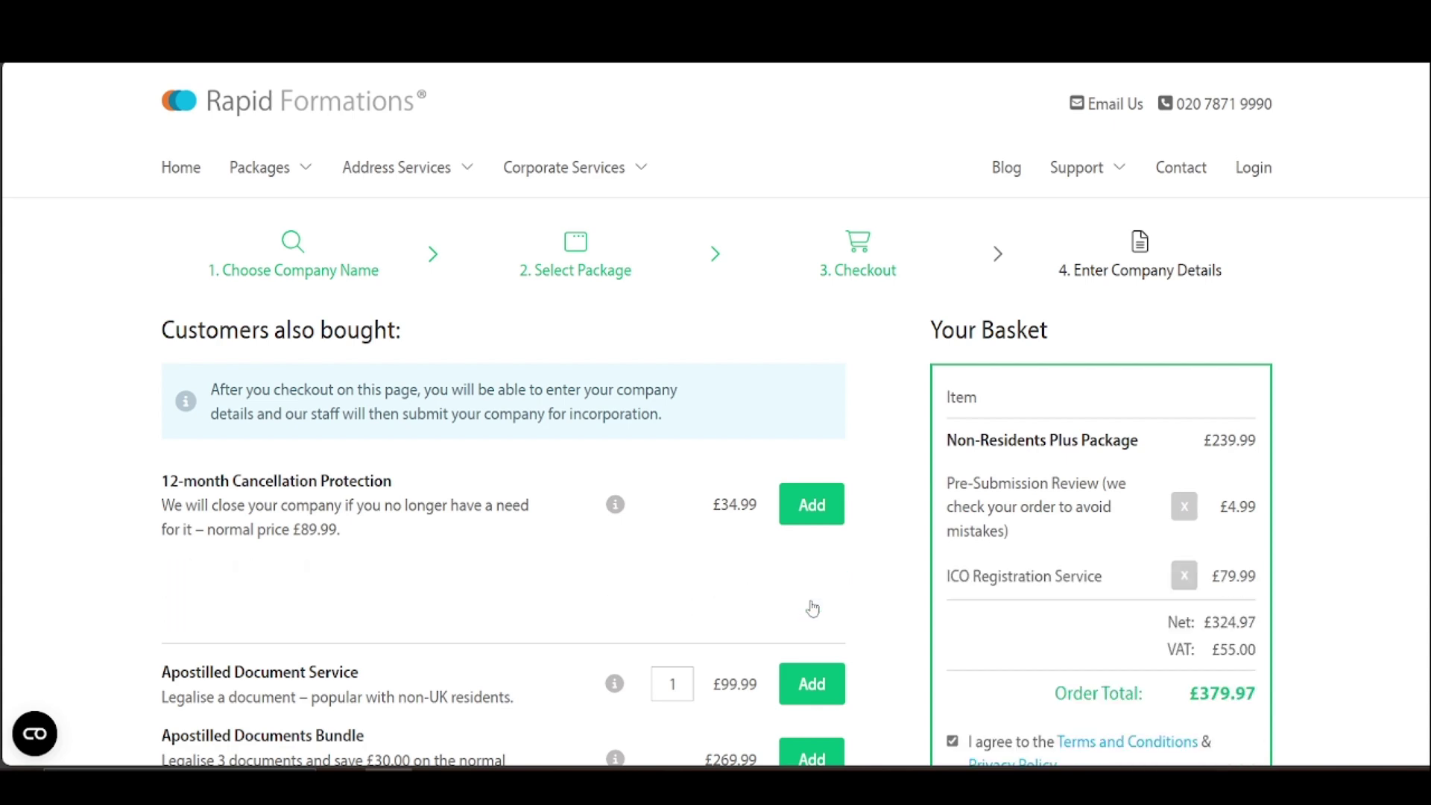
pyautogui.scroll(-4, 1140, 511)
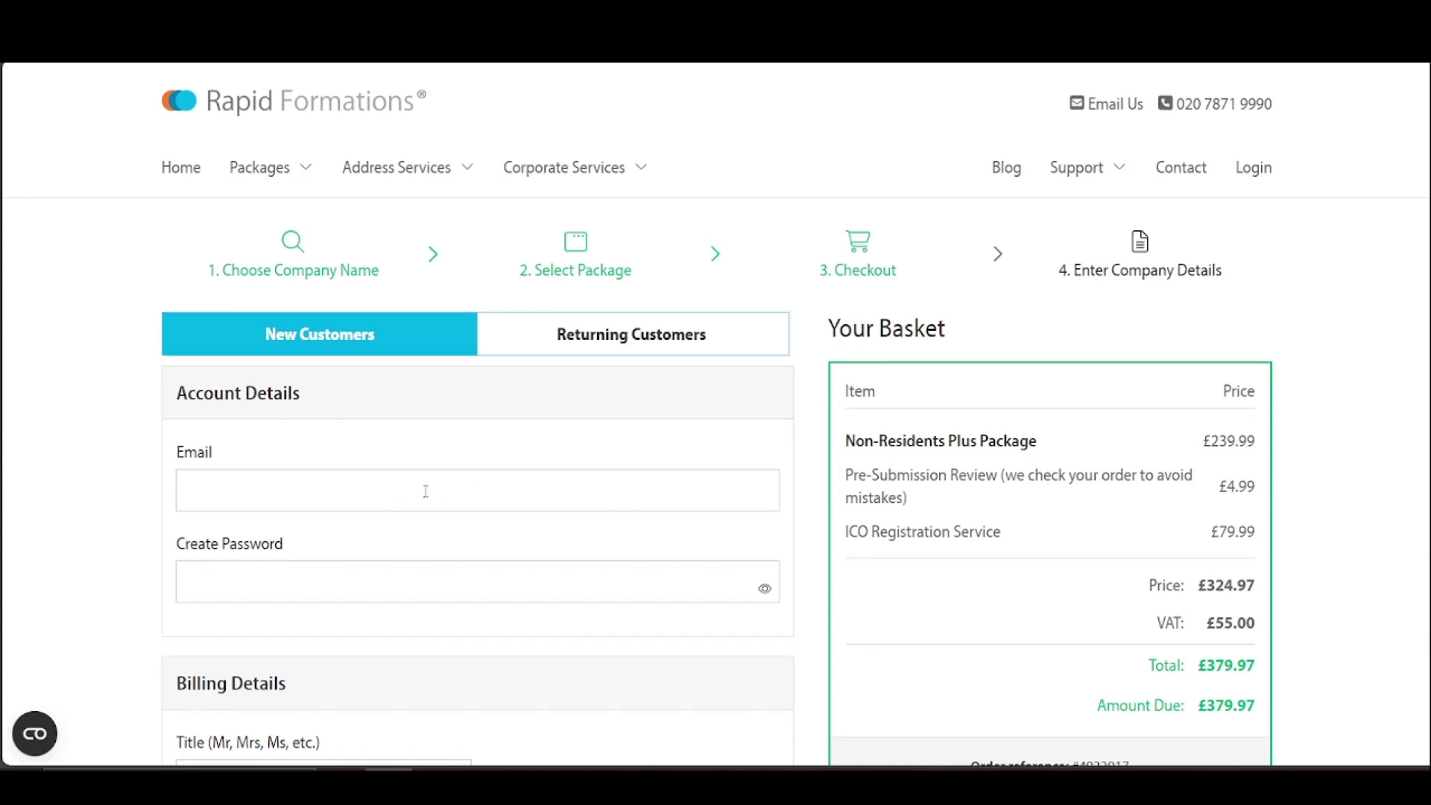
# Examine the account and billing fields, including the billing address form and its country options, and close the form without submitting an address
pyautogui.scroll(-1, 426, 491)
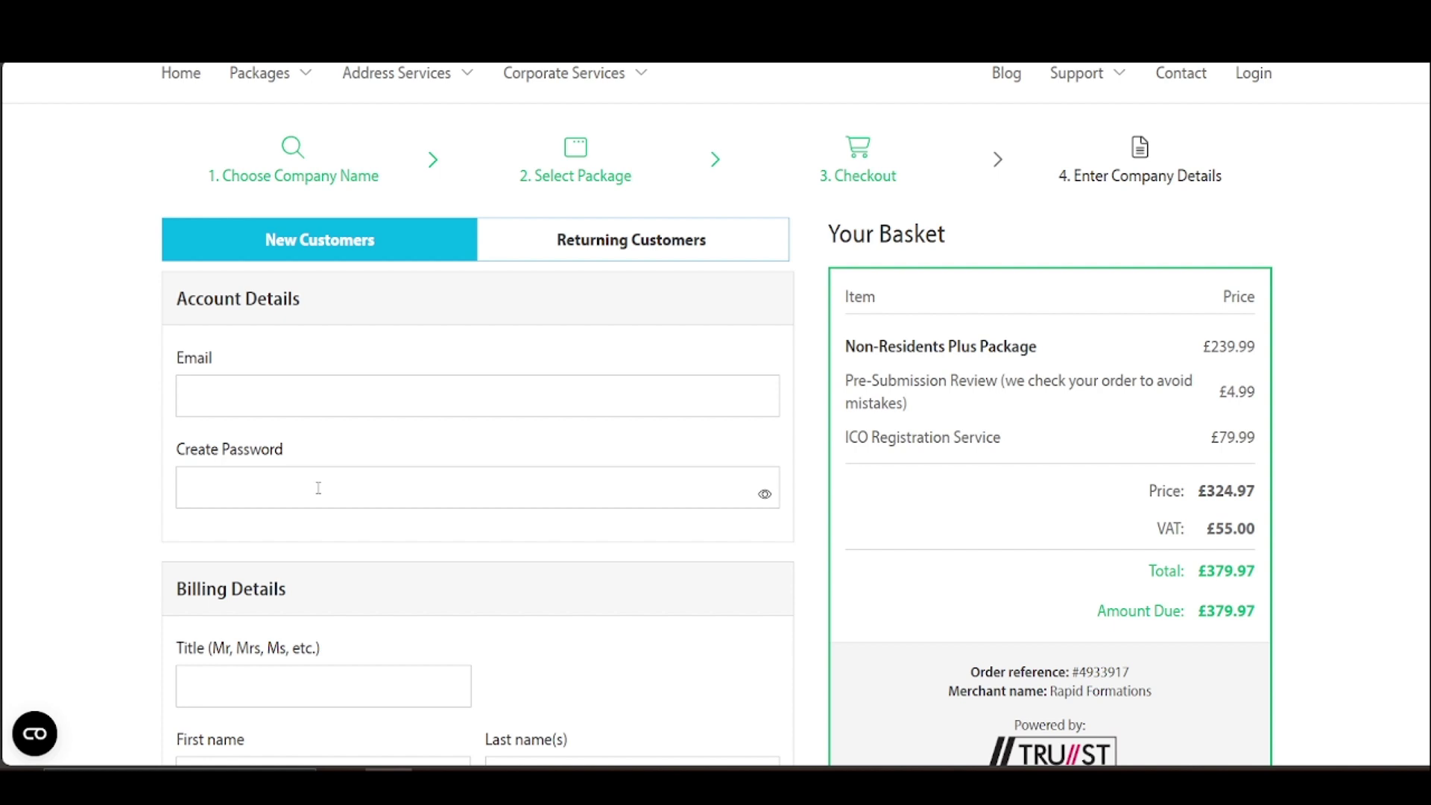
pyautogui.scroll(-5, 318, 488)
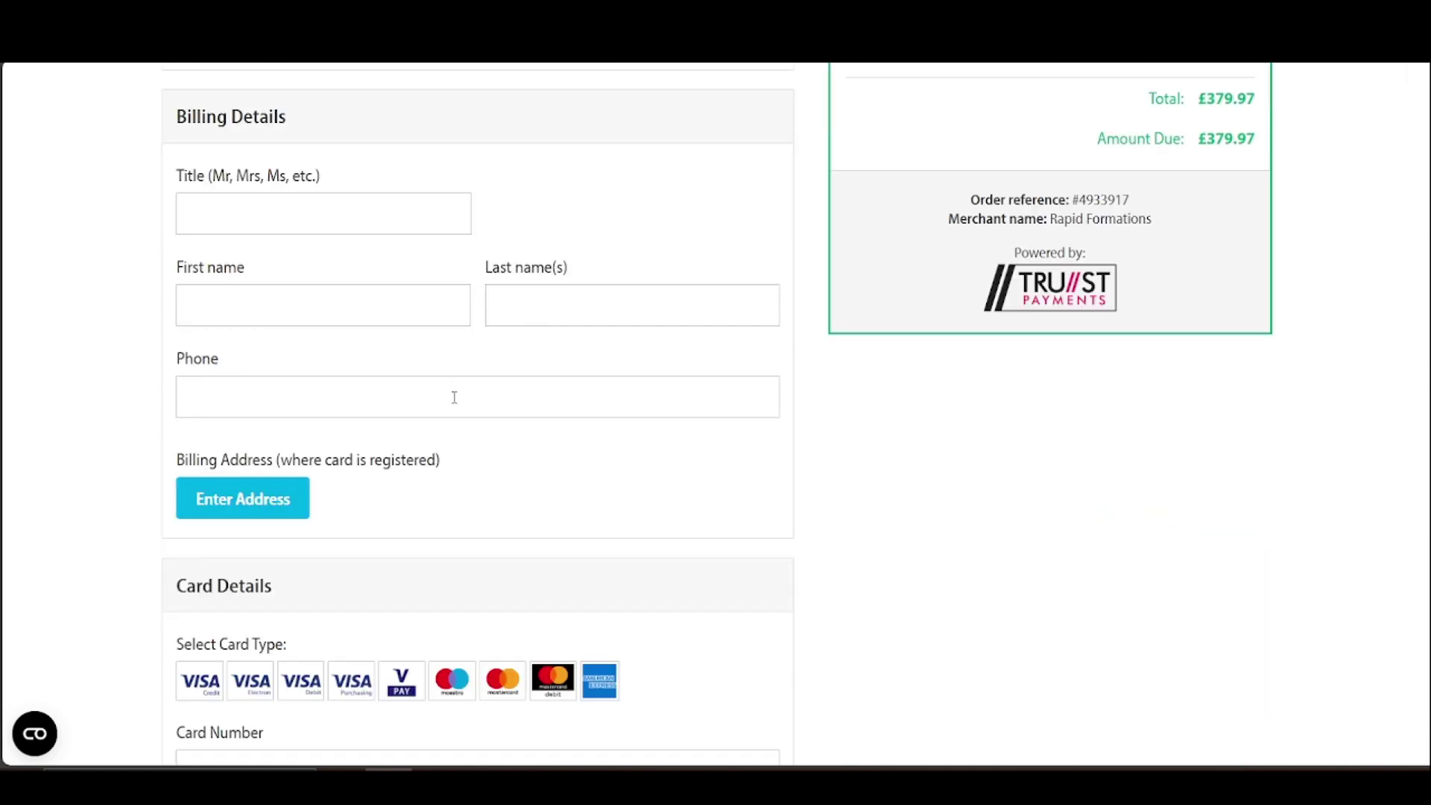
pyautogui.click(246, 503)
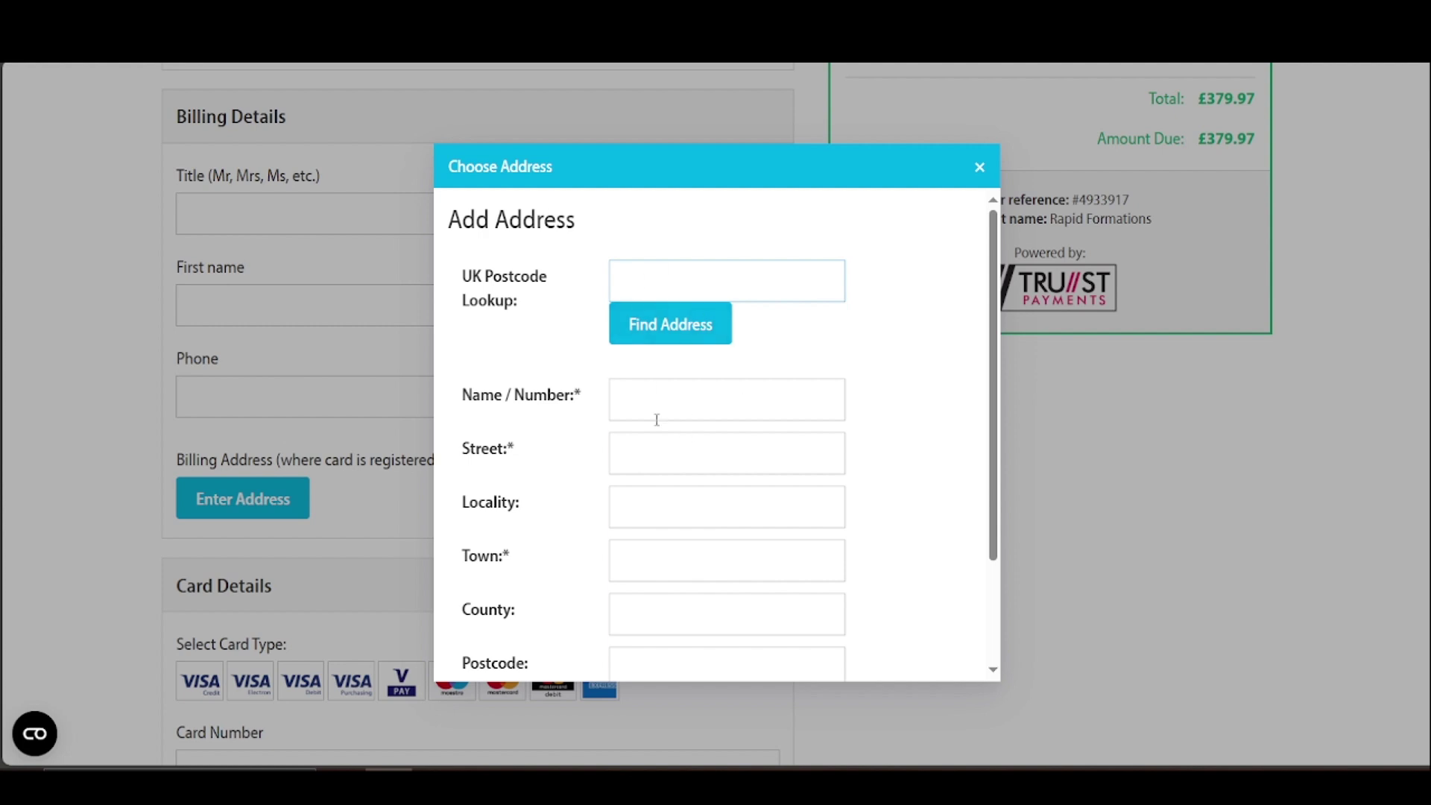
pyautogui.scroll(-2, 657, 420)
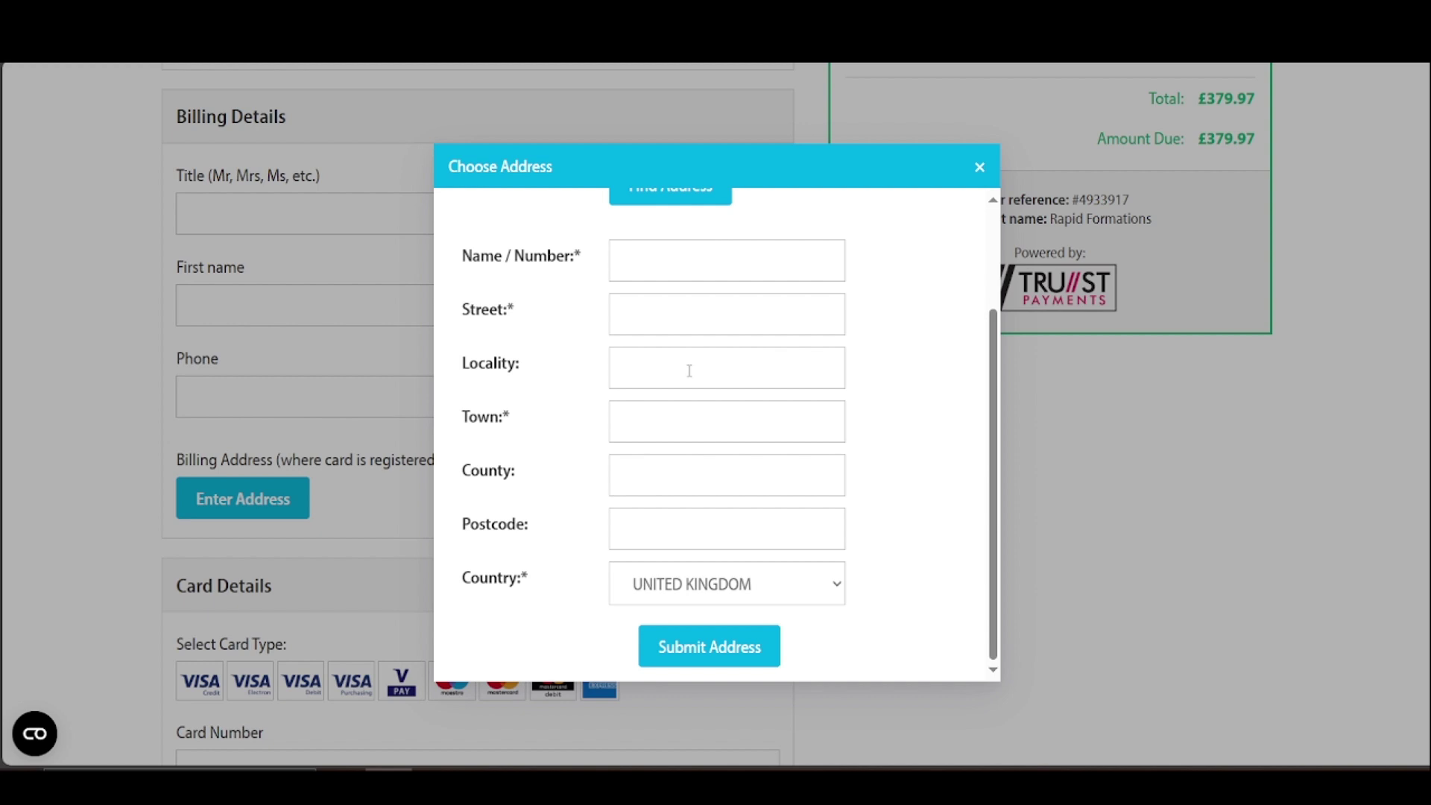
pyautogui.click(708, 583)
pyautogui.scroll(-1, 708, 486)
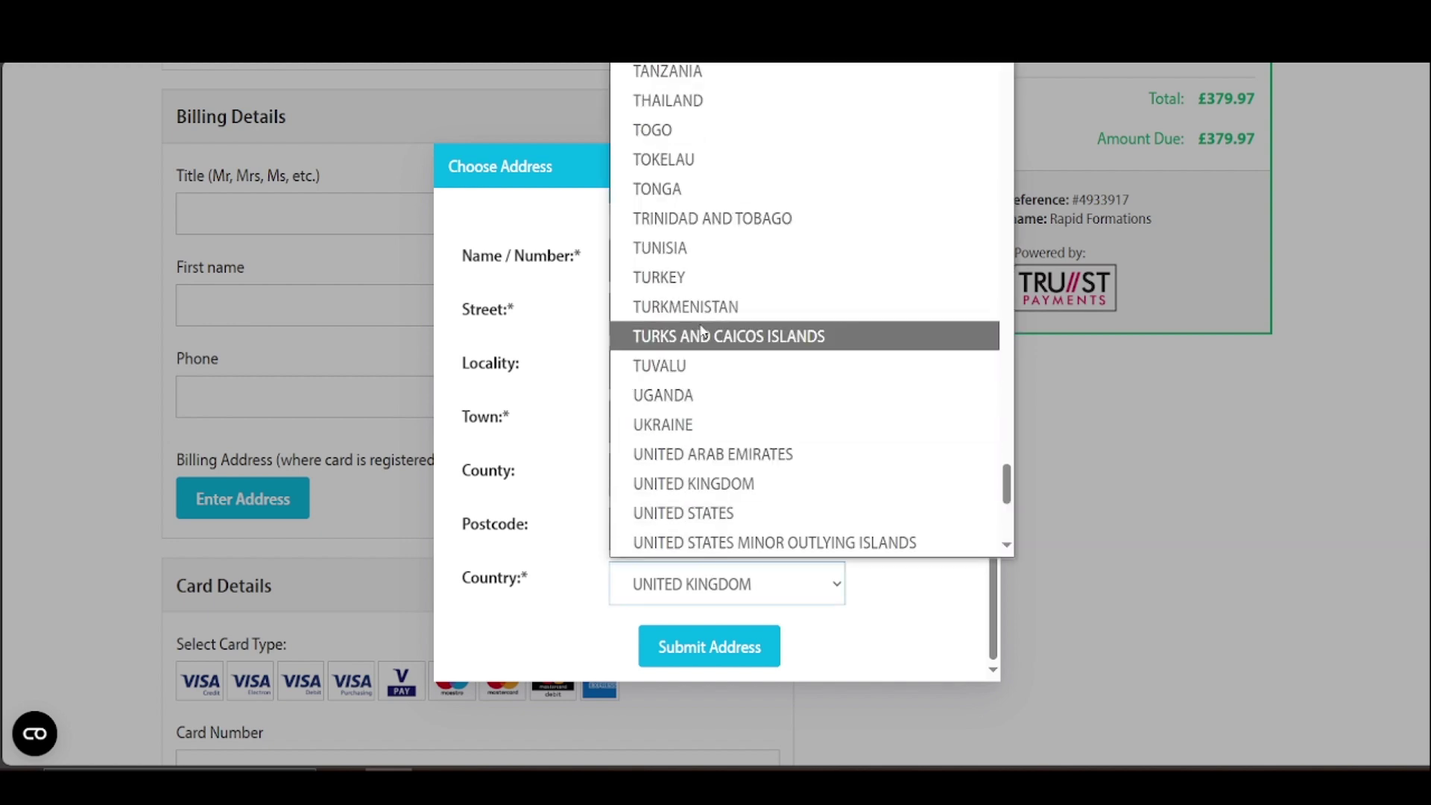
pyautogui.press('Escape')
pyautogui.click(982, 169)
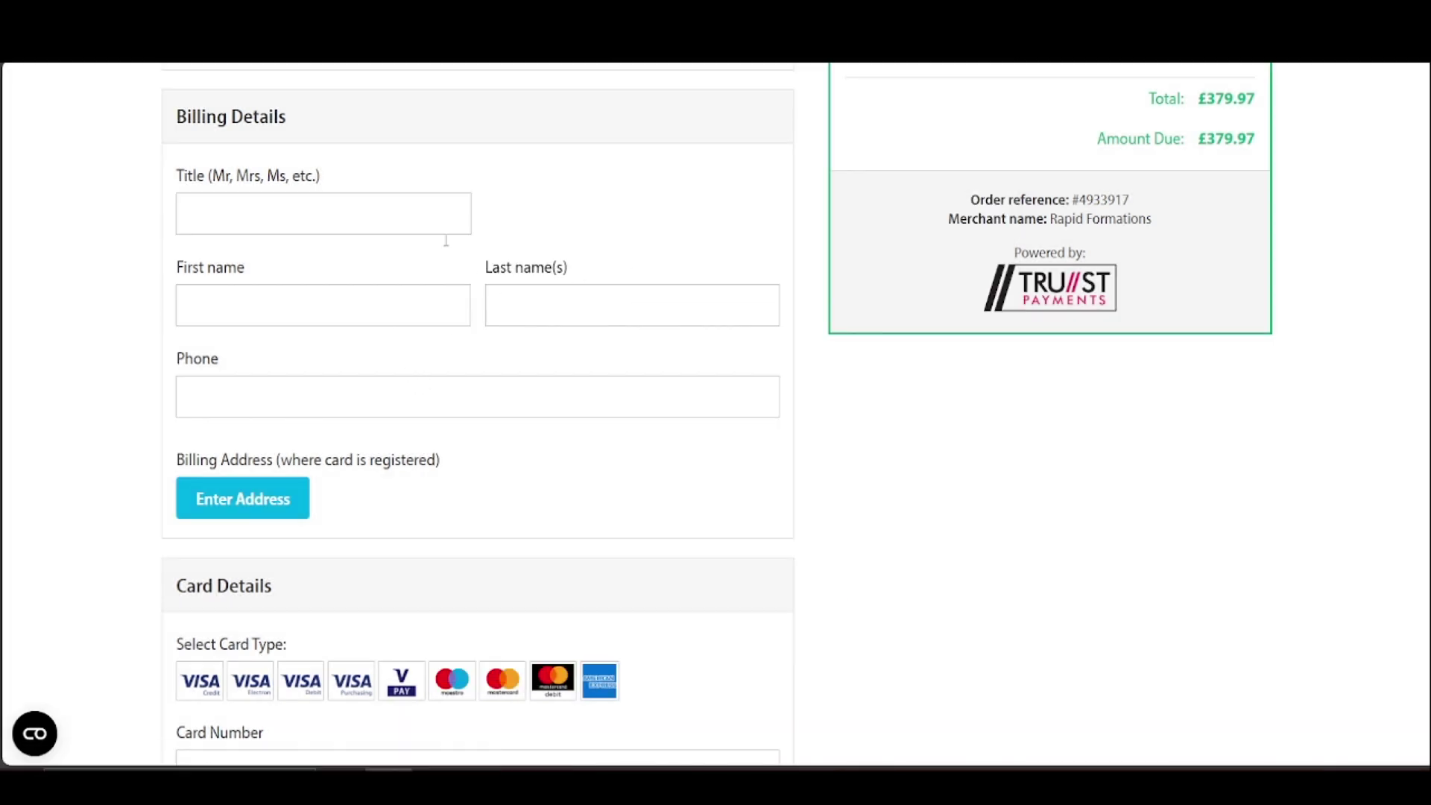
# Review the card details section of the checkout form and return to the account and billing details
pyautogui.scroll(-4, 507, 294)
pyautogui.scroll(-2, 508, 296)
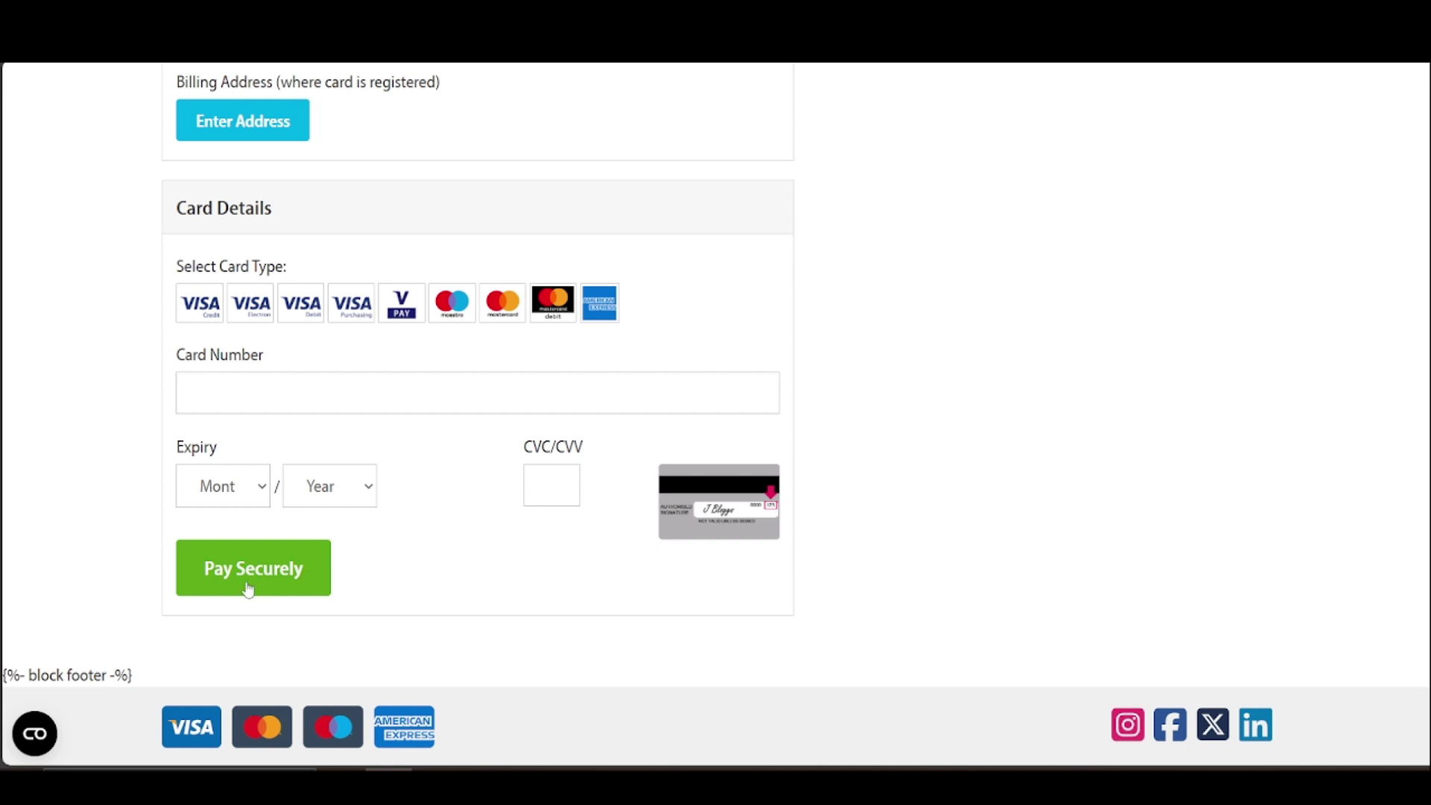
pyautogui.scroll(15, 435, 521)
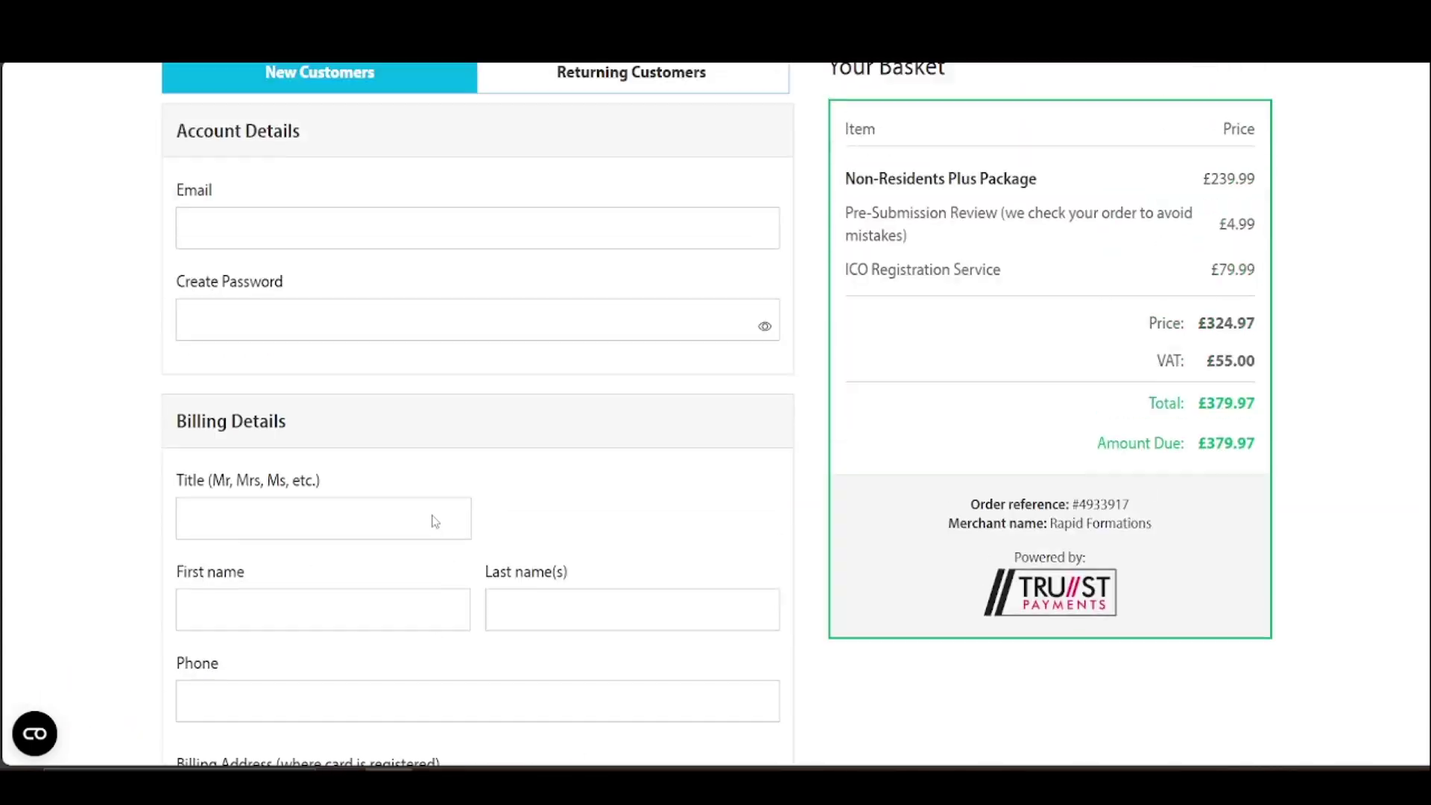